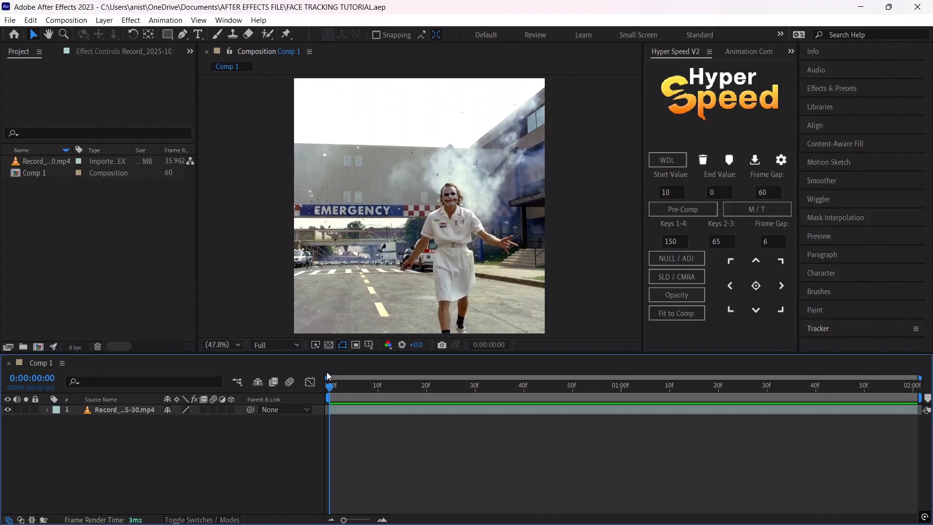
Move the Joker clip layer left to a Position X of about 420.
{"action": "left_click", "coordinate": [406, 410]}
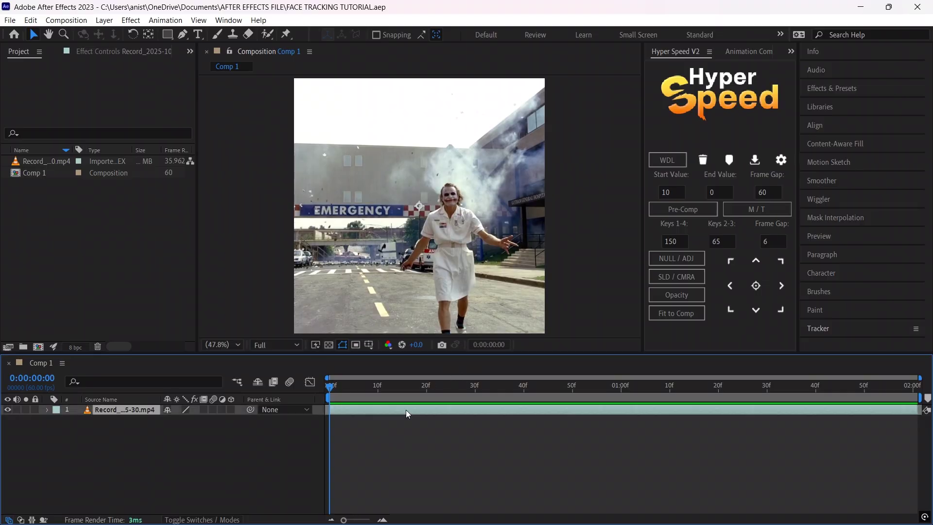
{"action": "key", "text": "p"}
{"action": "left_click_drag", "start_coordinate": [176, 426], "coordinate": [110, 431]}
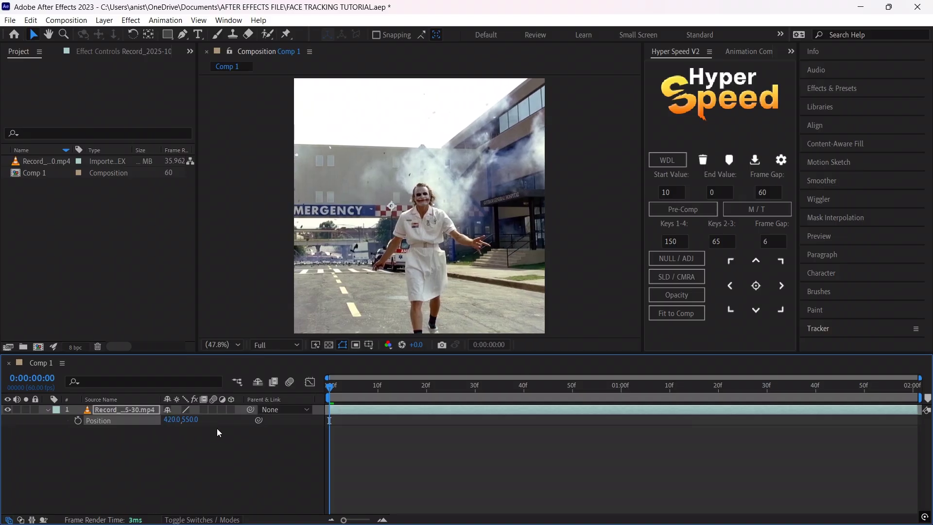
{"action": "key", "text": "p"}
Enable Pixel Motion frame blending and motion blur on the Joker clip.
{"action": "left_click", "coordinate": [202, 410]}
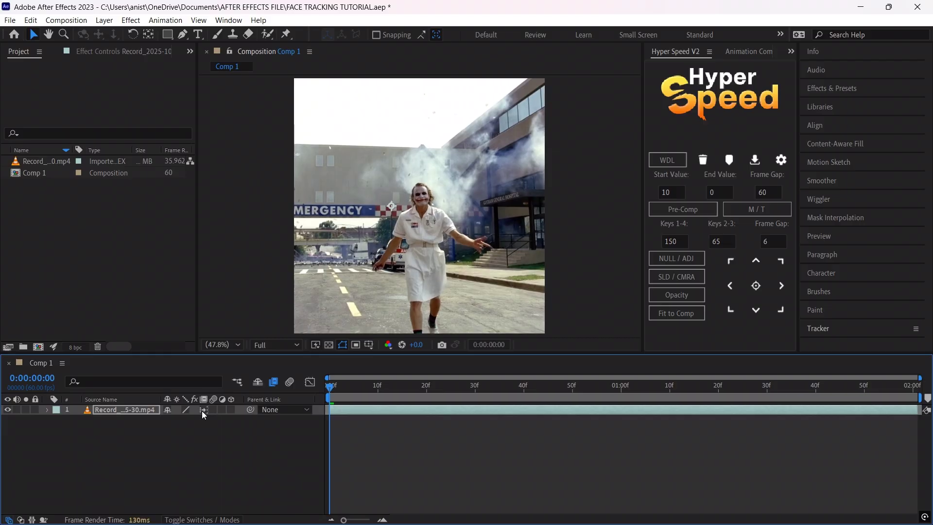
{"action": "left_click", "coordinate": [212, 409]}
{"action": "left_click", "coordinate": [382, 419]}
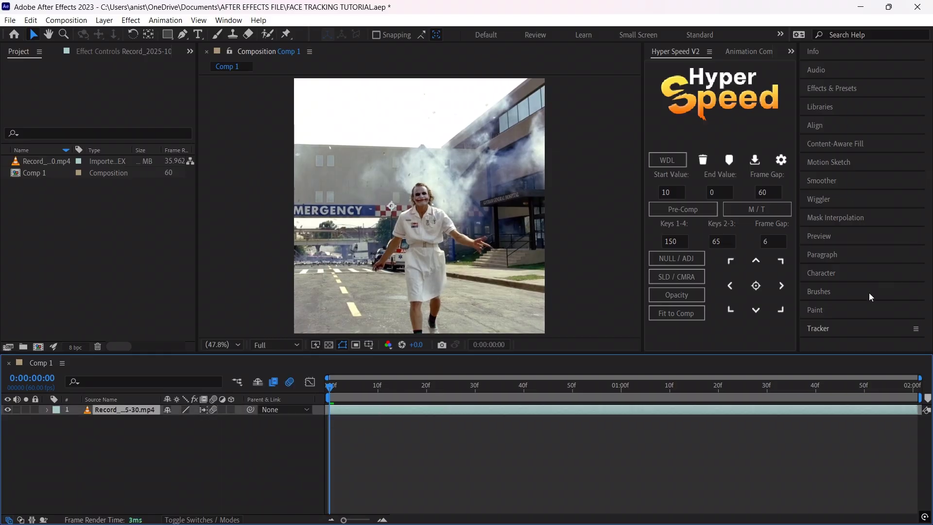
Create a Stabilize Motion tracker that stops tracking when confidence drops below 80%.
{"action": "left_click", "coordinate": [832, 328]}
{"action": "scroll", "coordinate": [868, 292], "scroll_direction": "down", "scroll_amount": 3}
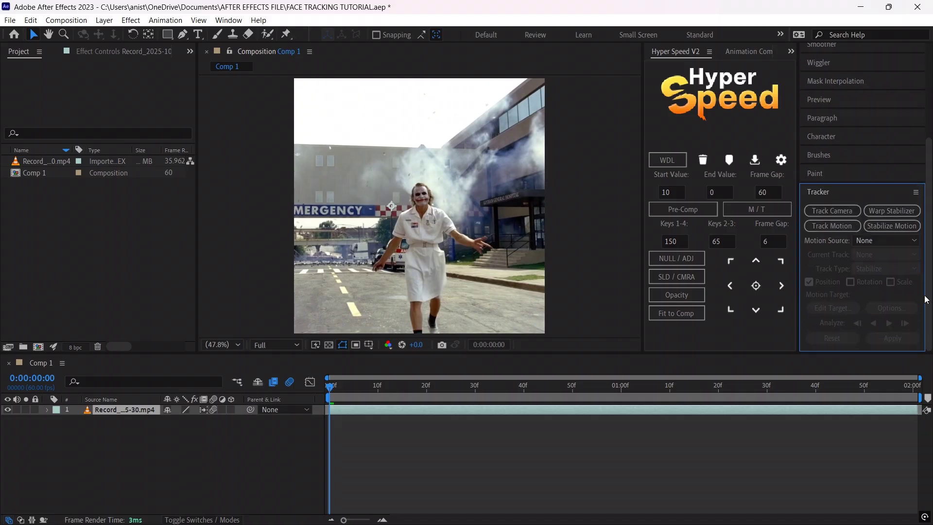
{"action": "left_click", "coordinate": [891, 226]}
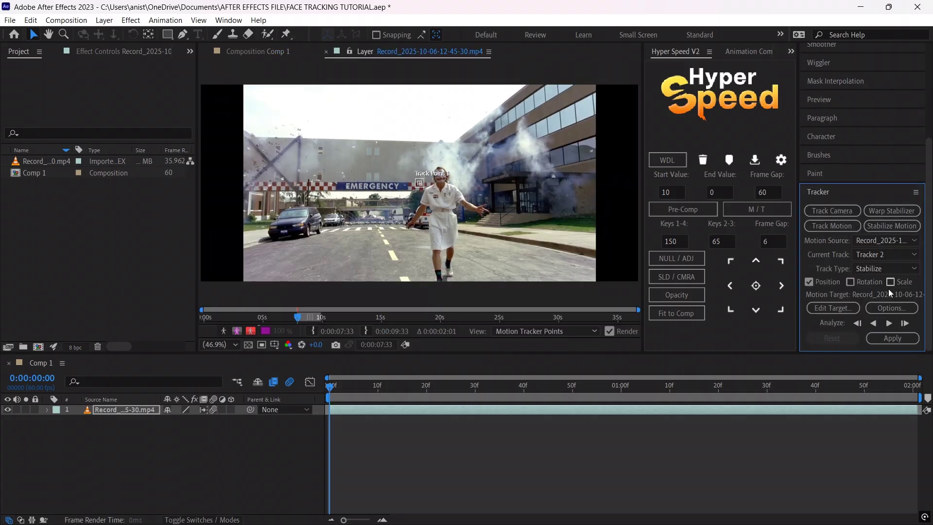
{"action": "left_click", "coordinate": [891, 308]}
{"action": "left_click", "coordinate": [428, 348]}
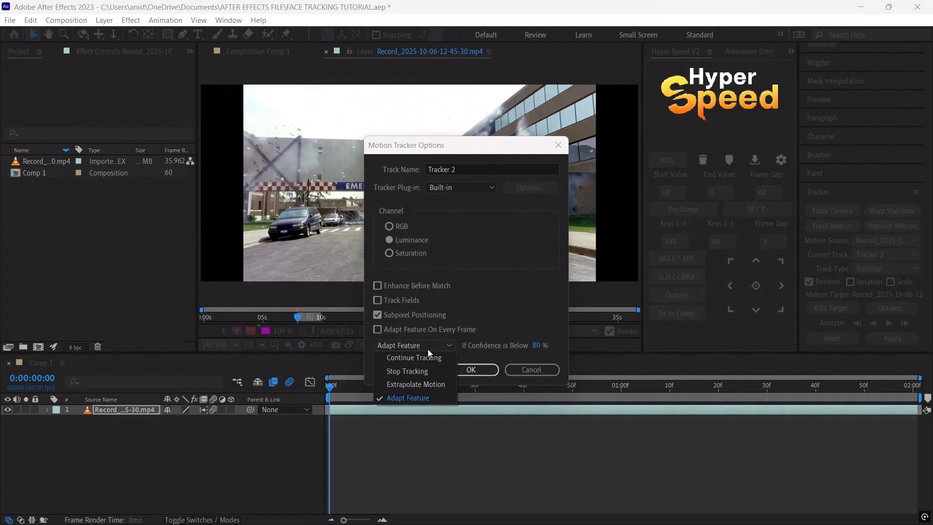
{"action": "left_click", "coordinate": [406, 372]}
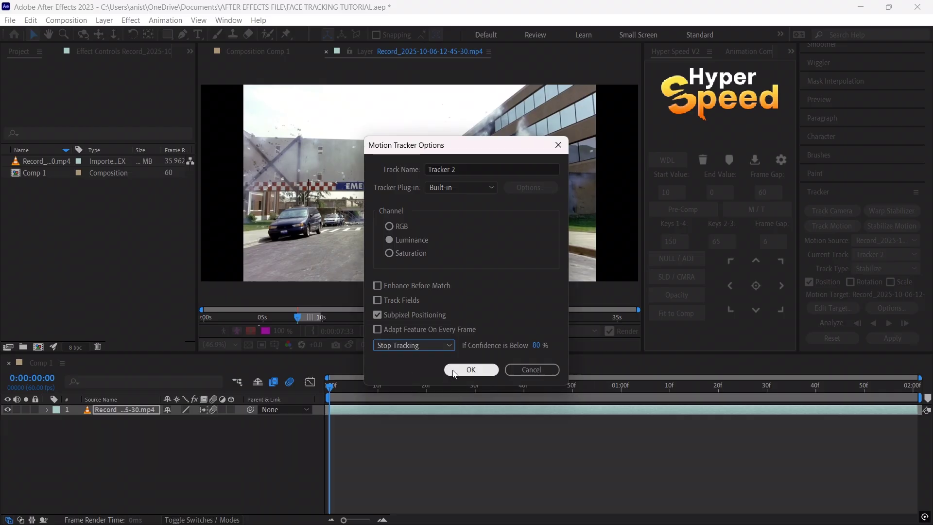
{"action": "left_click", "coordinate": [471, 370]}
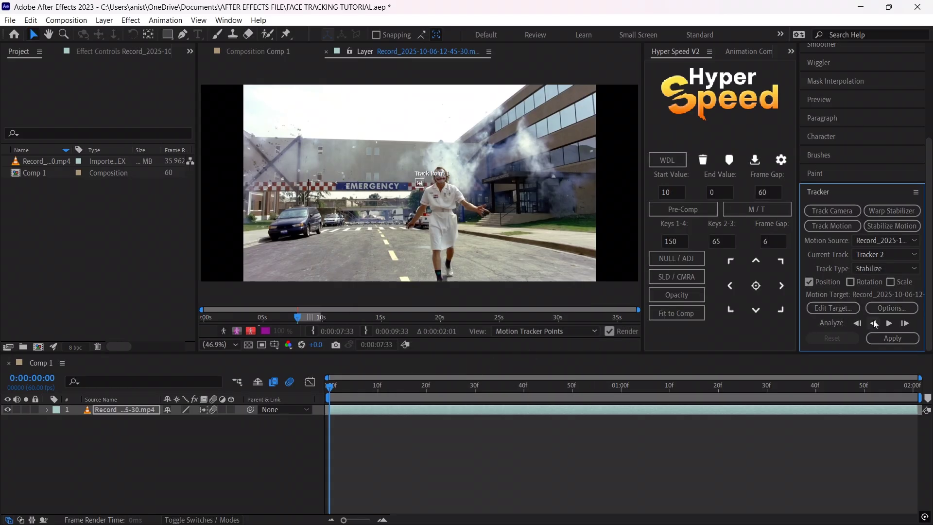
{"action": "scroll", "coordinate": [426, 195], "scroll_direction": "up", "scroll_amount": 2}
{"action": "scroll", "coordinate": [426, 199], "scroll_direction": "up", "scroll_amount": 3}
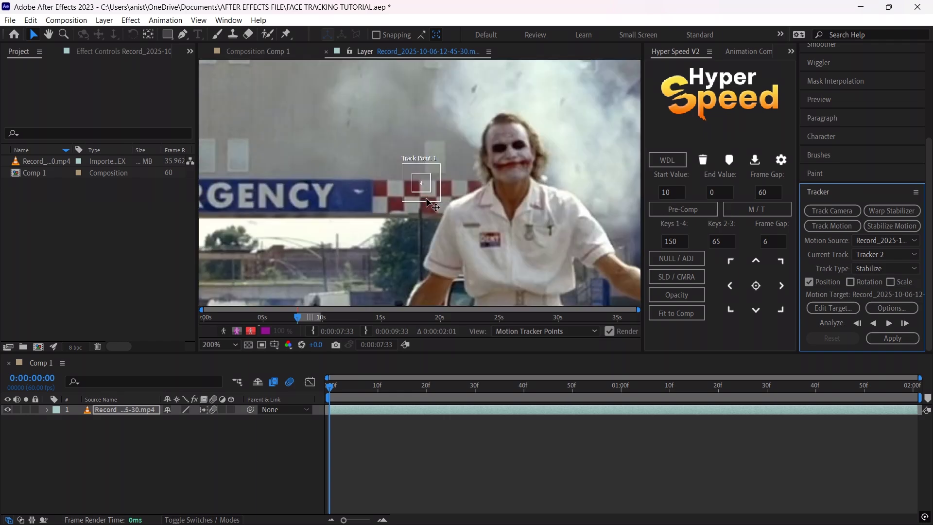
Enlarge Track Point 1's search box around the Joker's face, then zoom the layer view out.
{"action": "mouse_move", "coordinate": [439, 201]}
{"action": "left_mouse_down"}
{"action": "mouse_move", "coordinate": [459, 220]}
{"action": "mouse_move", "coordinate": [440, 199]}
{"action": "mouse_move", "coordinate": [504, 171]}
{"action": "left_mouse_up"}
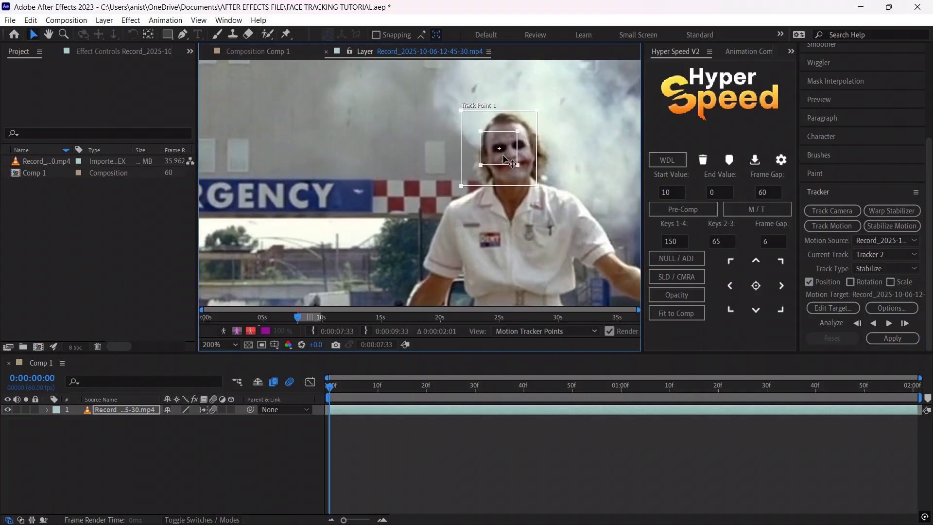
{"action": "scroll", "coordinate": [504, 171], "scroll_direction": "up", "scroll_amount": 3}
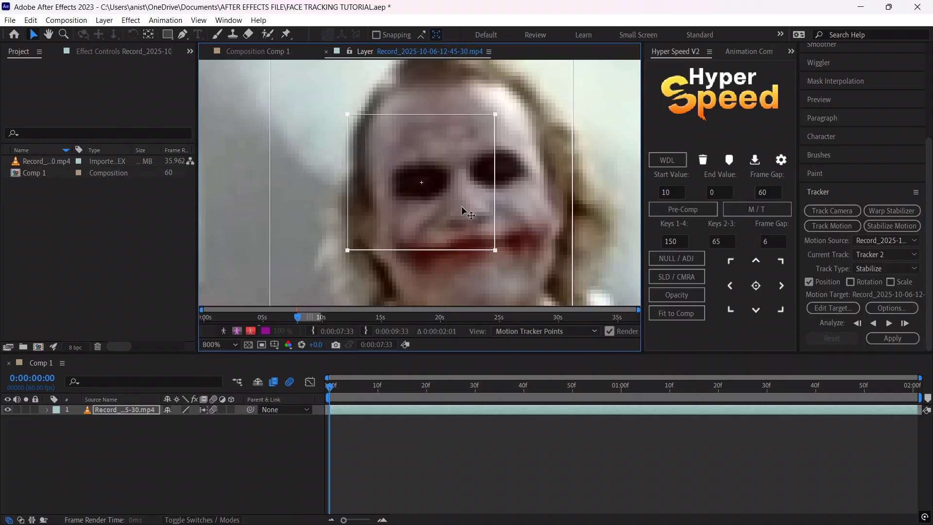
{"action": "key", "text": "comma"}
{"action": "key", "text": "comma"}
{"action": "key", "text": "comma"}
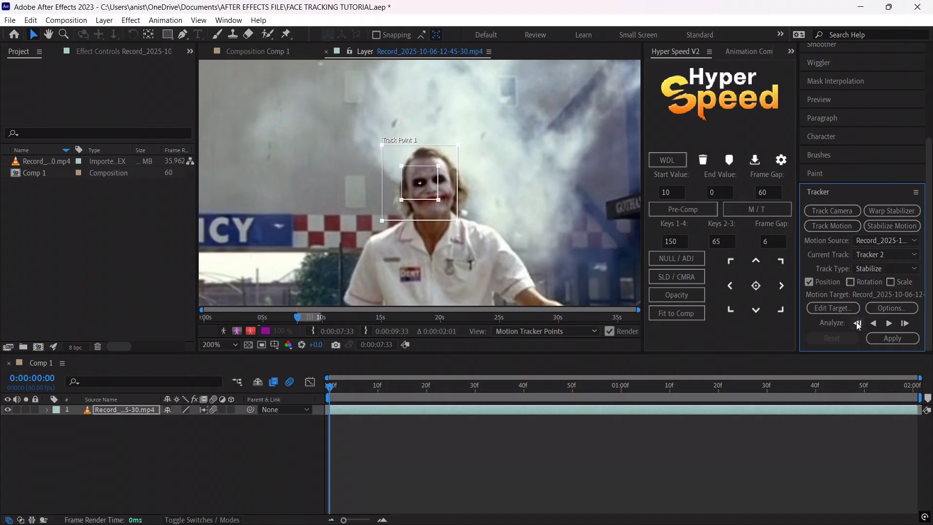
Analyze the face track forward, apply it in X and Y, and preview the result.
{"action": "left_click", "coordinate": [888, 323]}
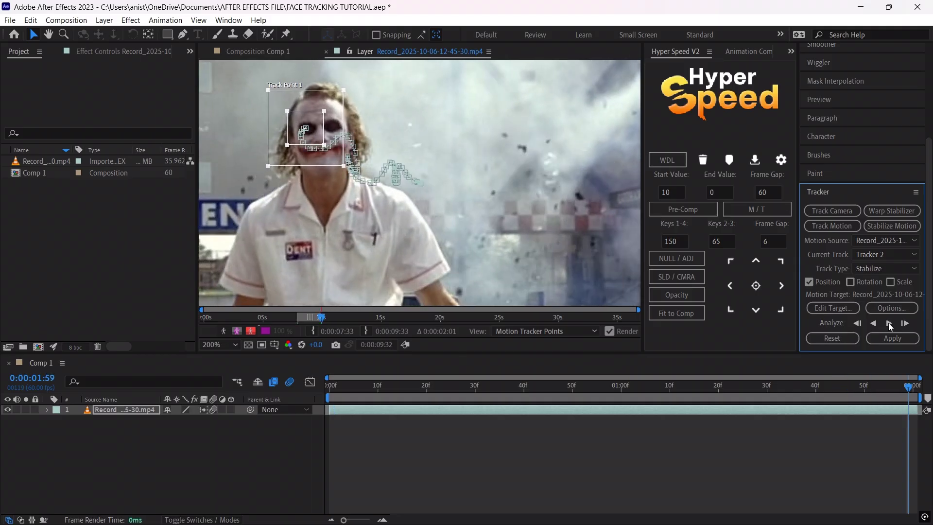
{"action": "left_click", "coordinate": [890, 341]}
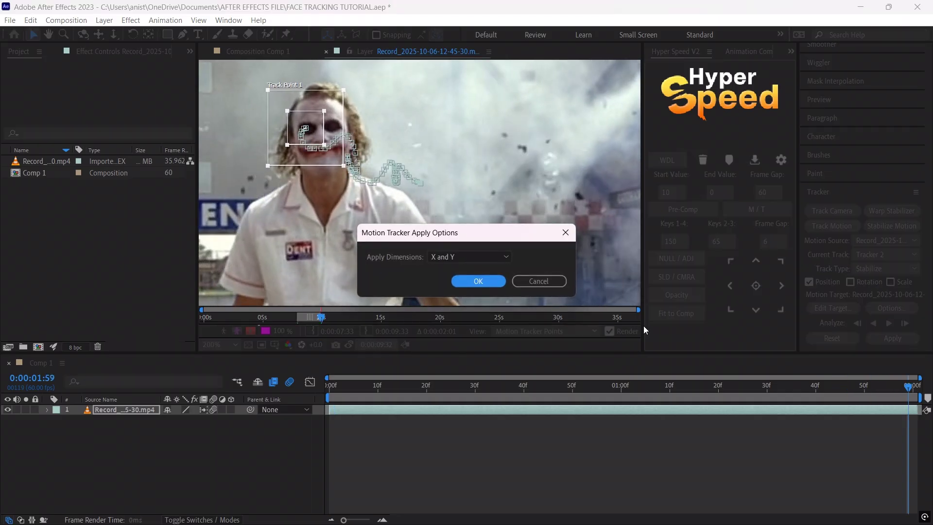
{"action": "left_click", "coordinate": [478, 281]}
{"action": "key", "text": "space"}
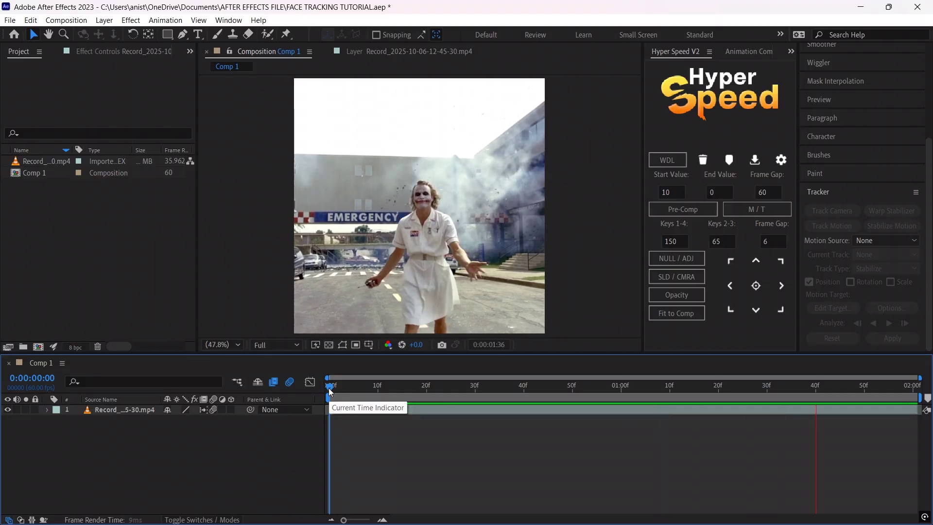
{"action": "left_click_drag", "start_coordinate": [329, 387], "coordinate": [714, 405]}
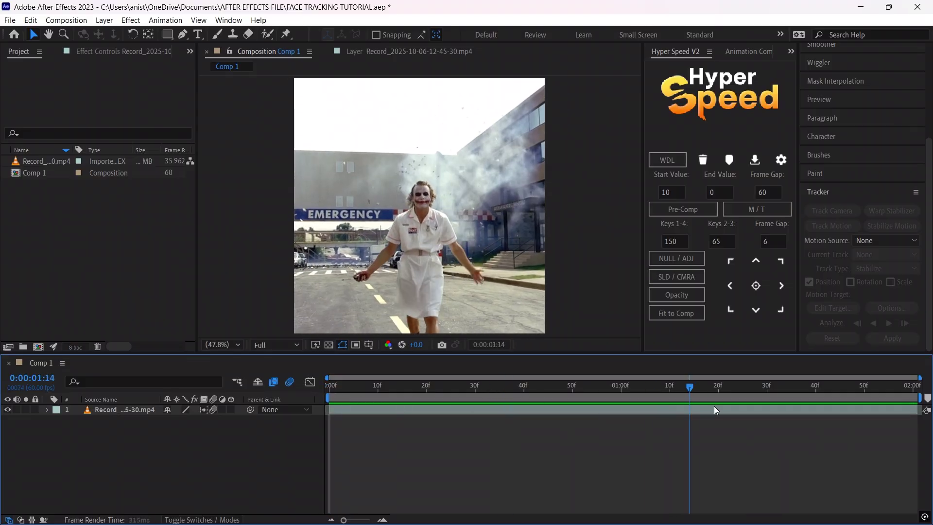
{"action": "left_click_drag", "start_coordinate": [714, 406], "coordinate": [914, 387]}
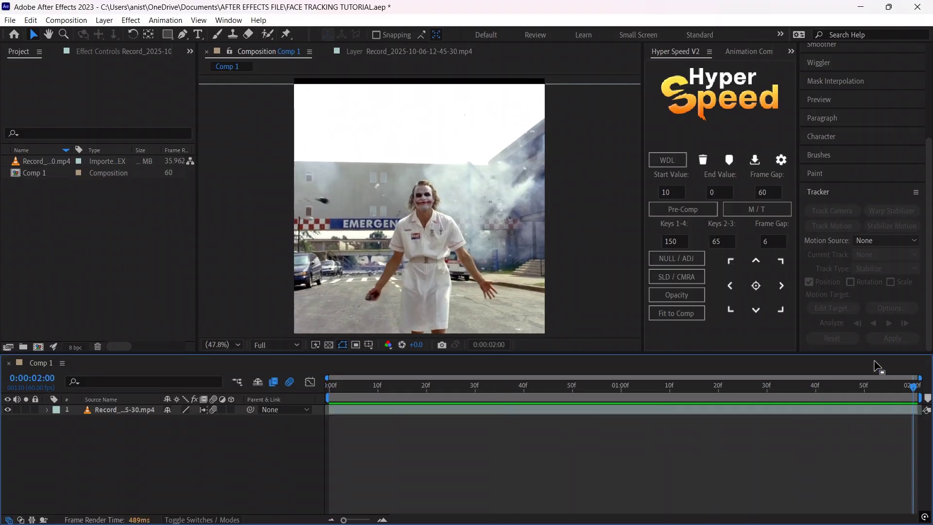
{"action": "left_click", "coordinate": [508, 407]}
Apply Motion Tile with output width and height of 250 and Mirror Edges on.
{"action": "key", "text": "ctrl+space"}
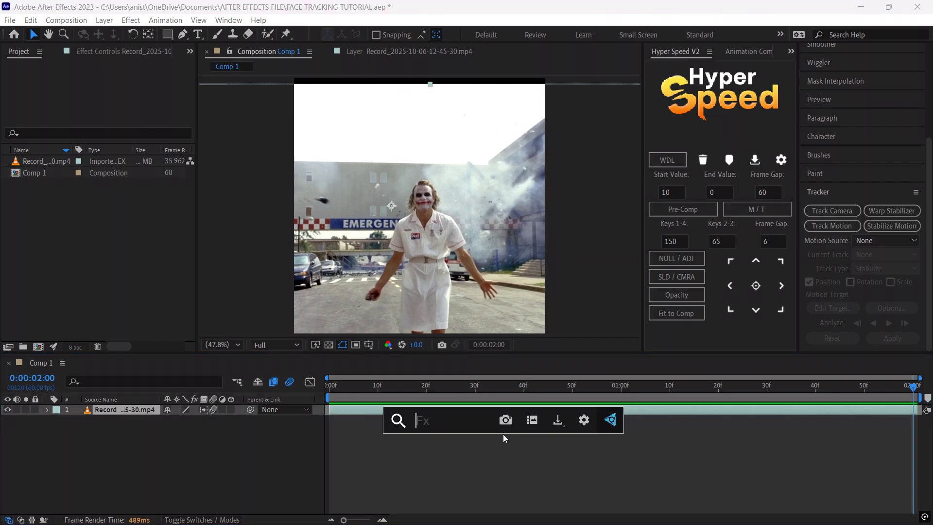
{"action": "type", "text": "moti"}
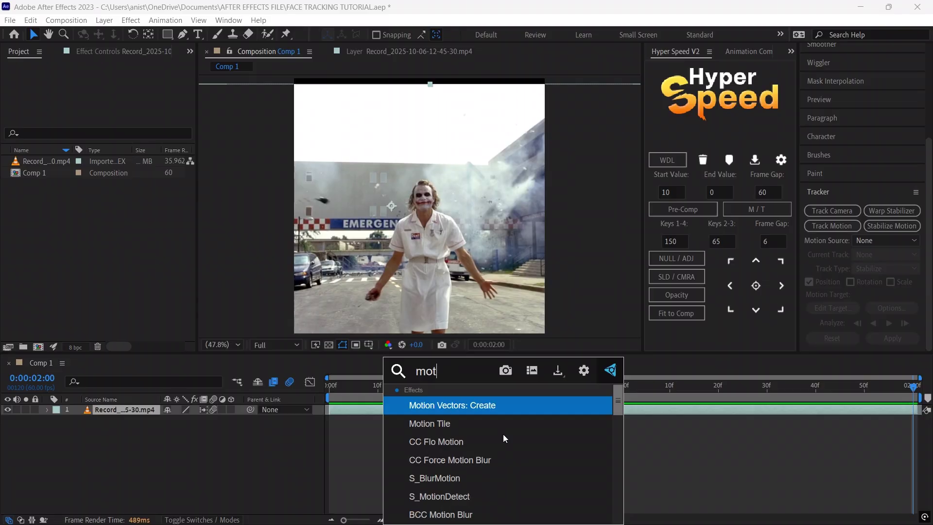
{"action": "left_click", "coordinate": [439, 424]}
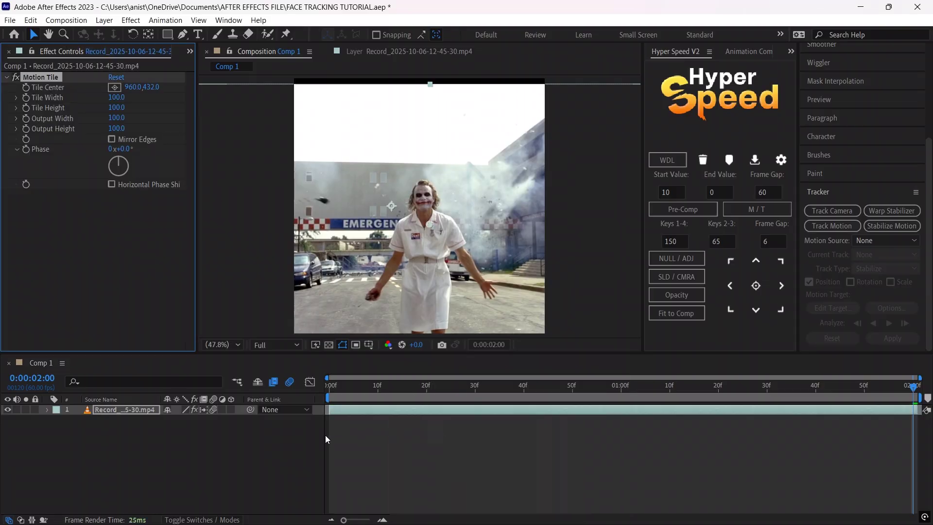
{"action": "left_click", "coordinate": [117, 118]}
{"action": "type", "text": "250"}
{"action": "left_click", "coordinate": [119, 130]}
{"action": "type", "text": "250"}
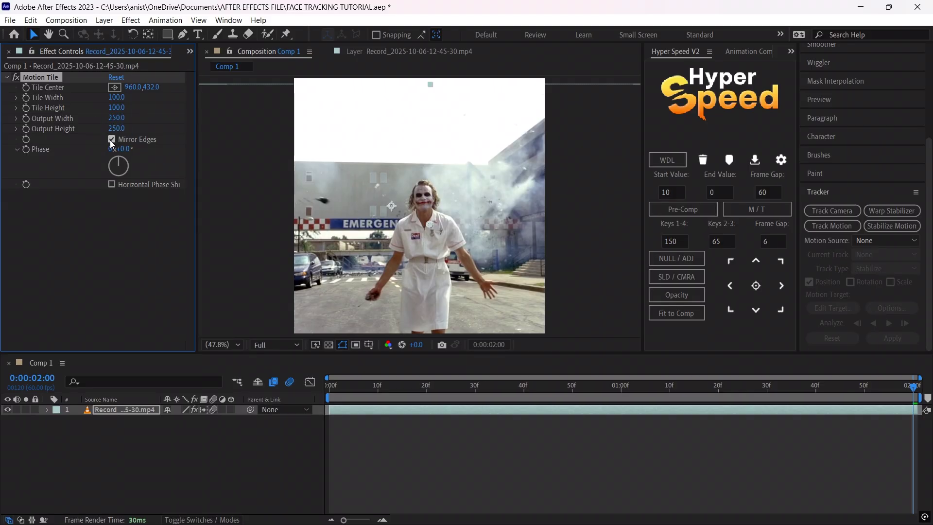
{"action": "left_click", "coordinate": [6, 76]}
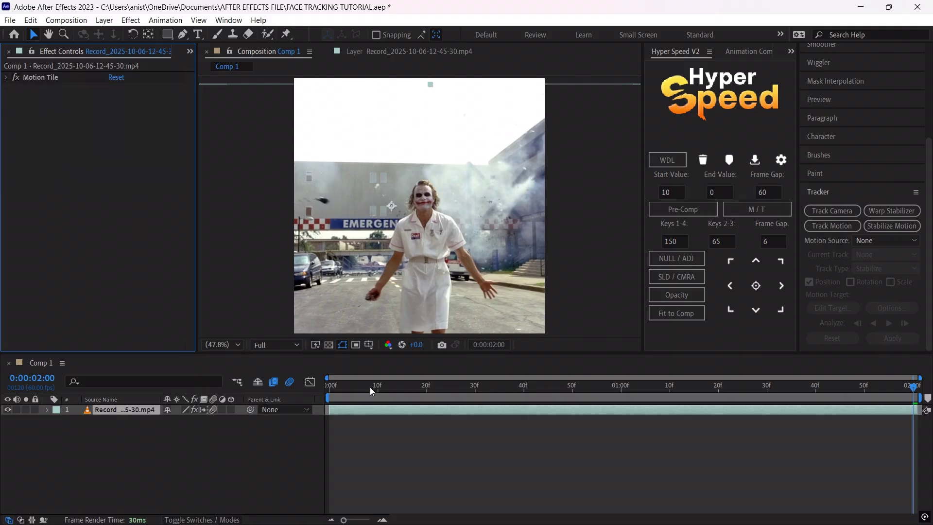
{"action": "left_click", "coordinate": [420, 430]}
{"action": "left_click", "coordinate": [326, 392]}
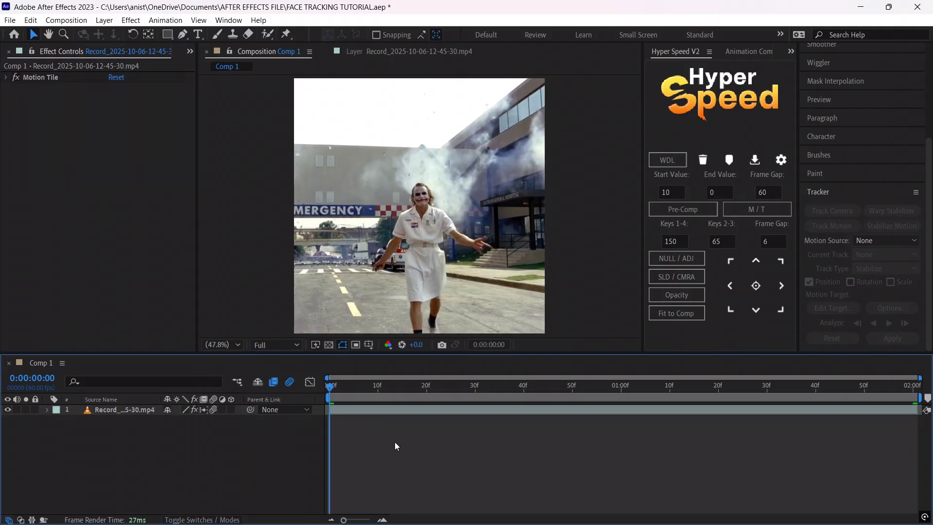
{"action": "key", "text": "space"}
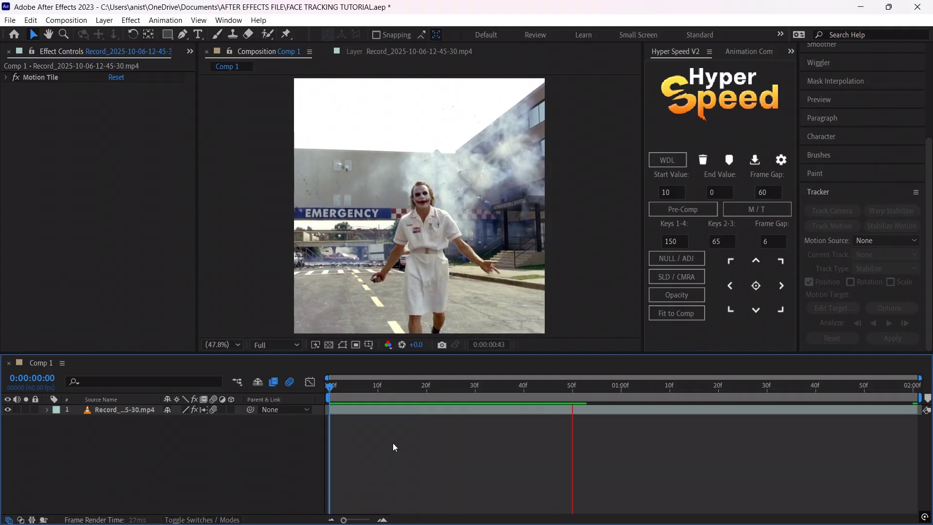